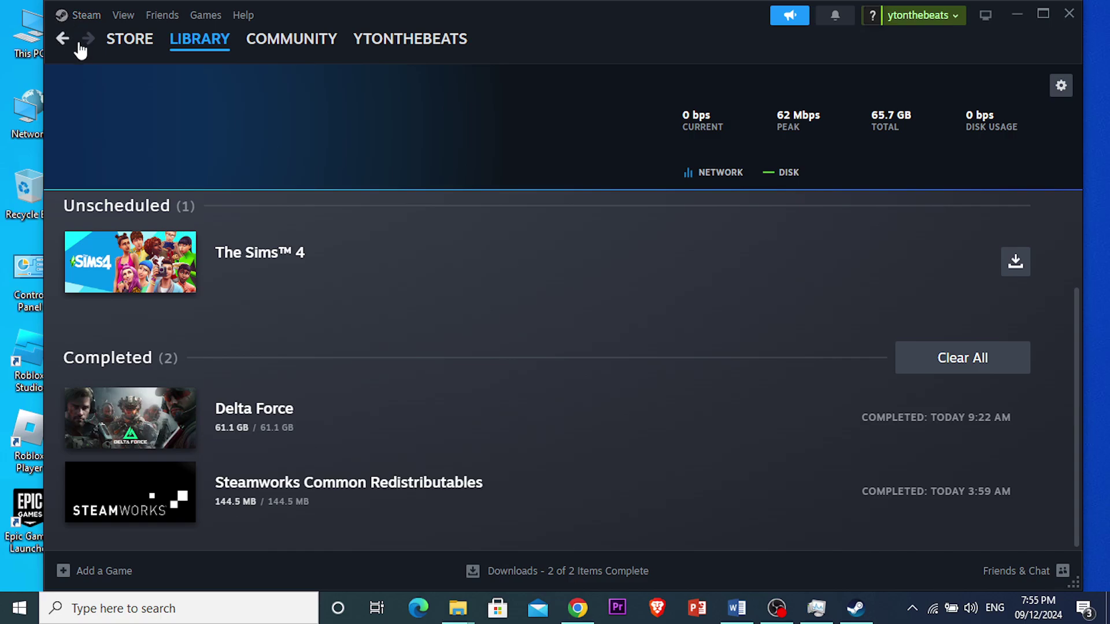
# - Show Steam's Storage settings for Local Drive (C:) and bring up the library folder options
pyautogui.click(87, 17)
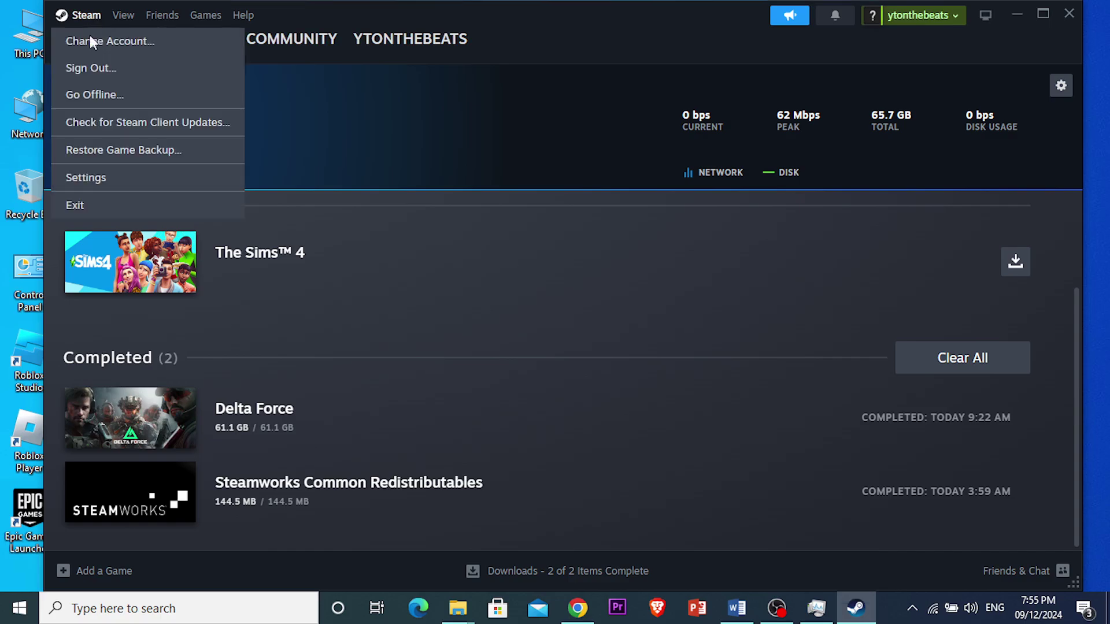
pyautogui.click(89, 178)
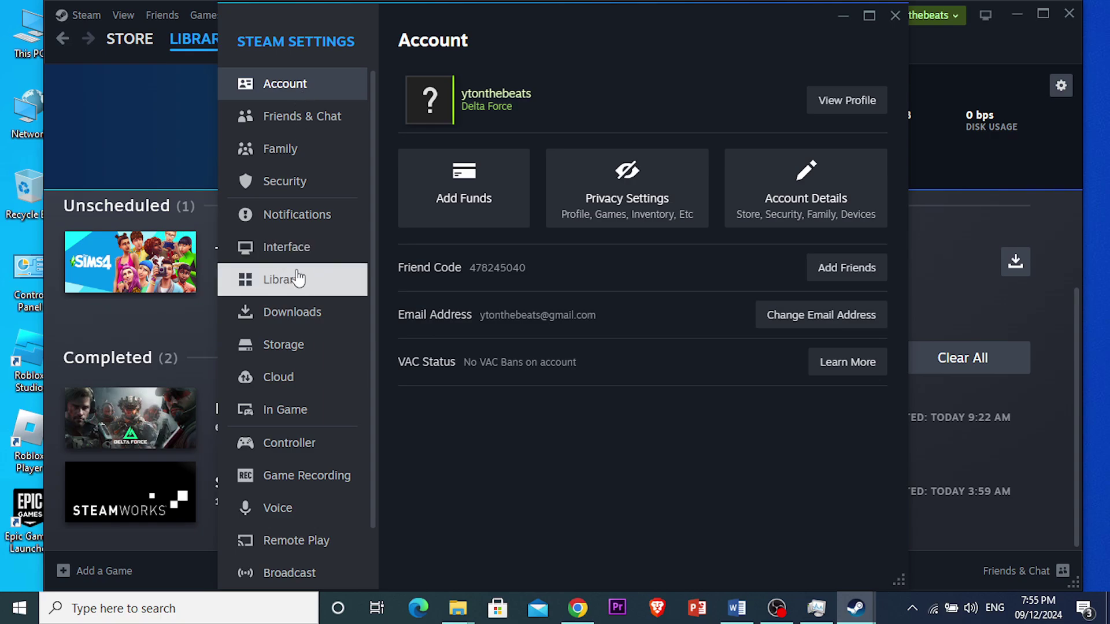
pyautogui.click(289, 347)
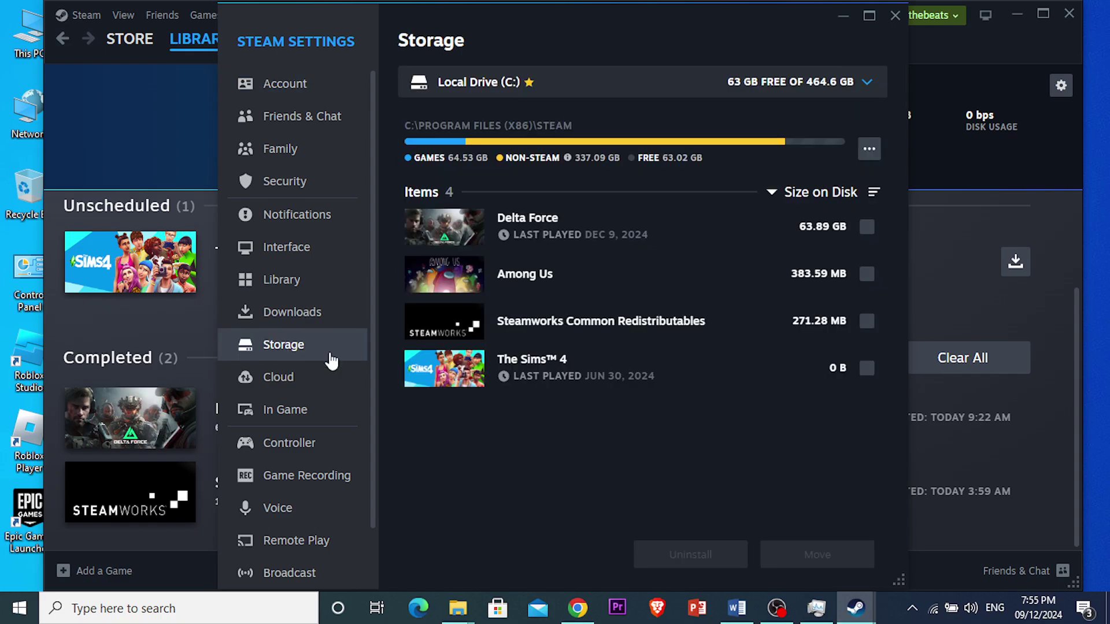
pyautogui.click(869, 152)
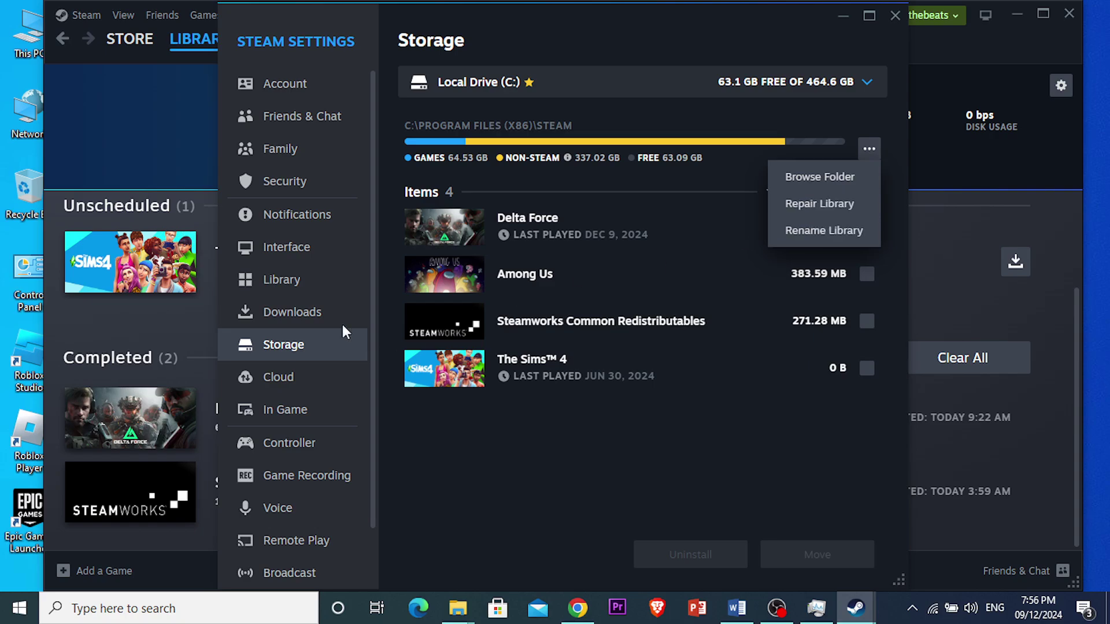
# - Look through the Downloads settings page in Steam Settings
pyautogui.click(296, 310)
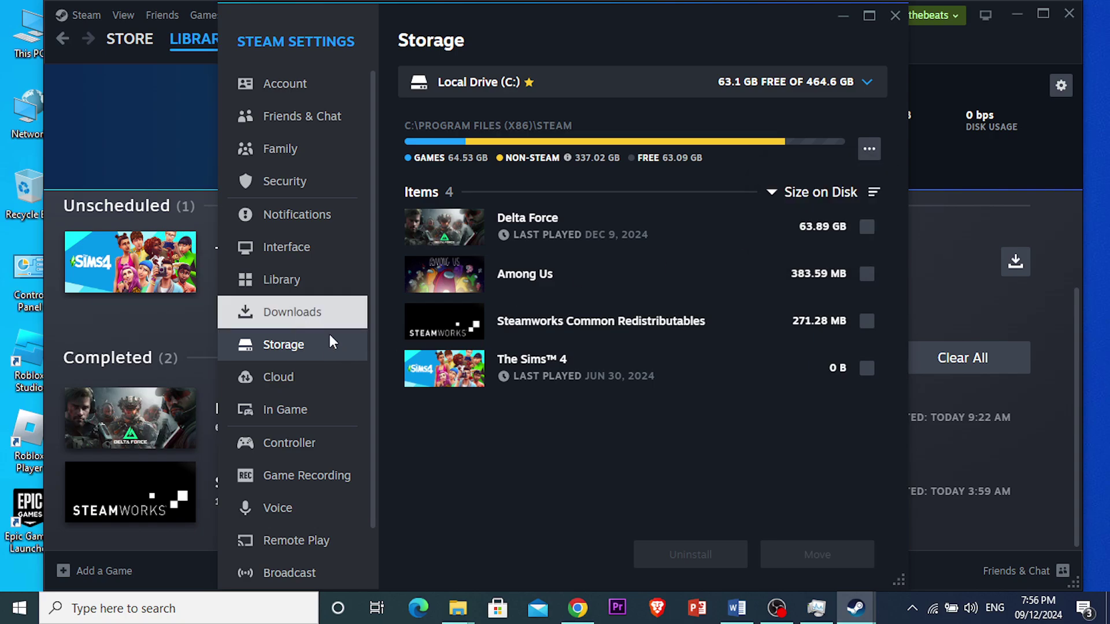
pyautogui.scroll(-2, 639, 370)
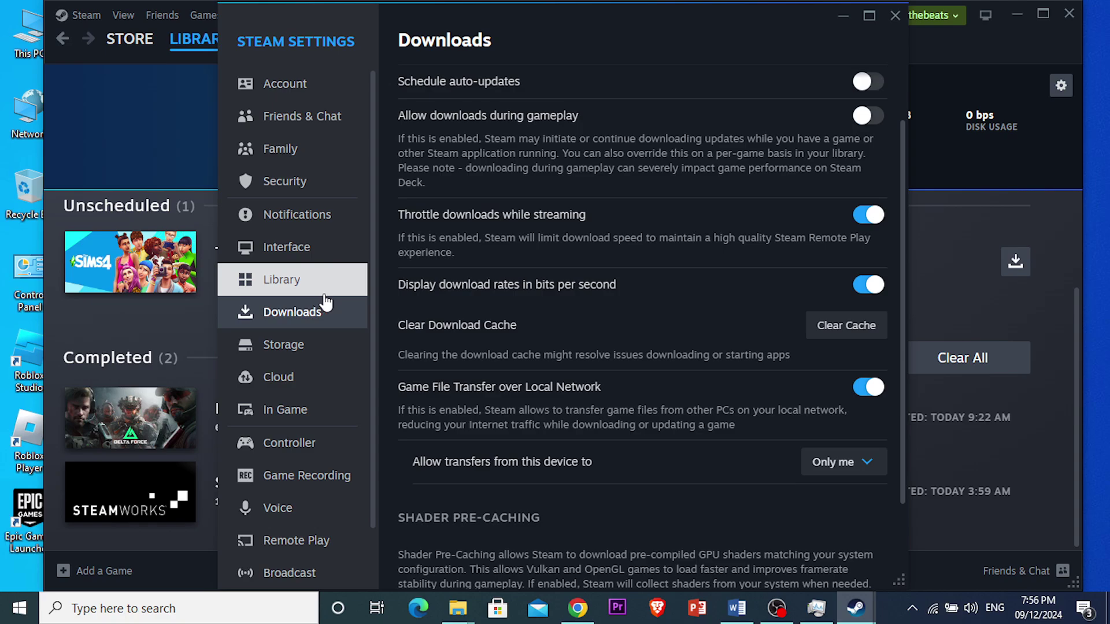
pyautogui.click(896, 616)
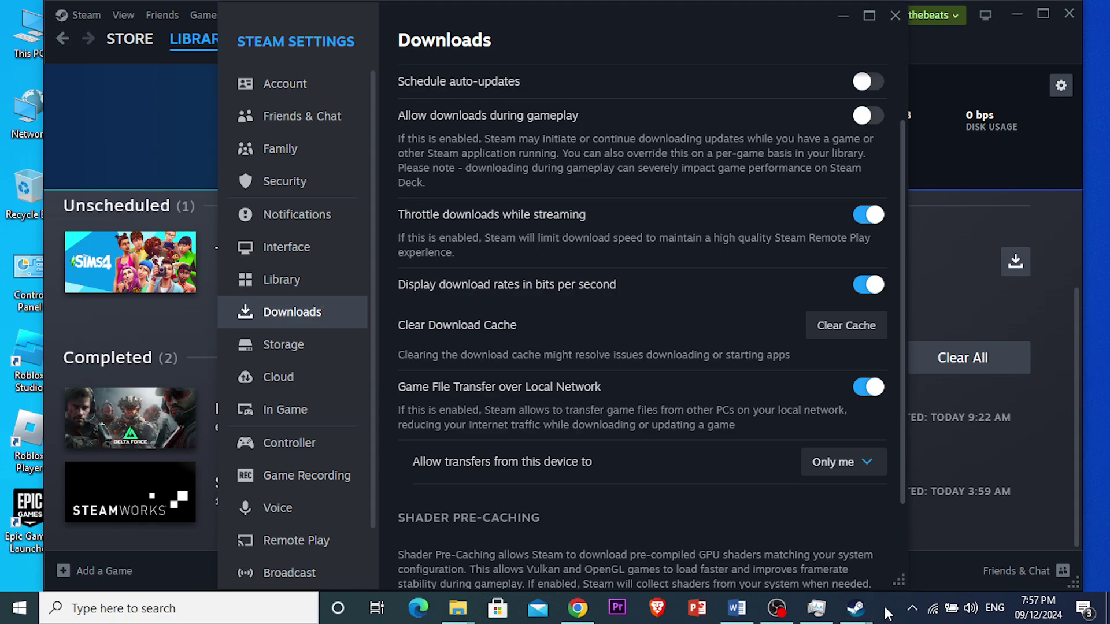
# - Check Interface settings, leaving Client Beta Participation at No beta chosen, then close Settings
pyautogui.click(261, 255)
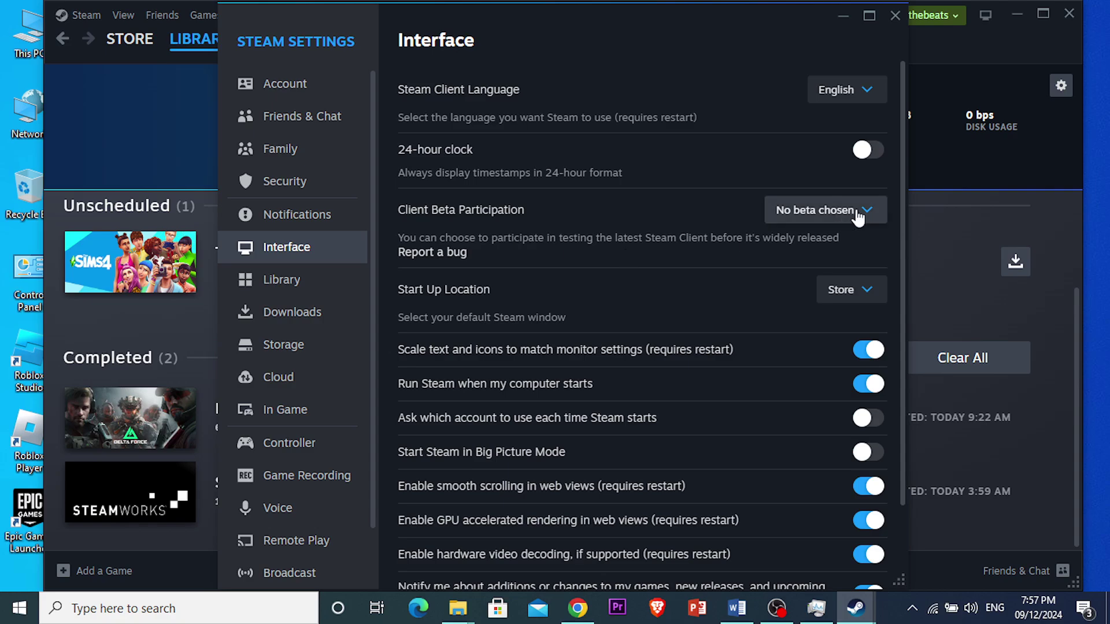
pyautogui.click(838, 211)
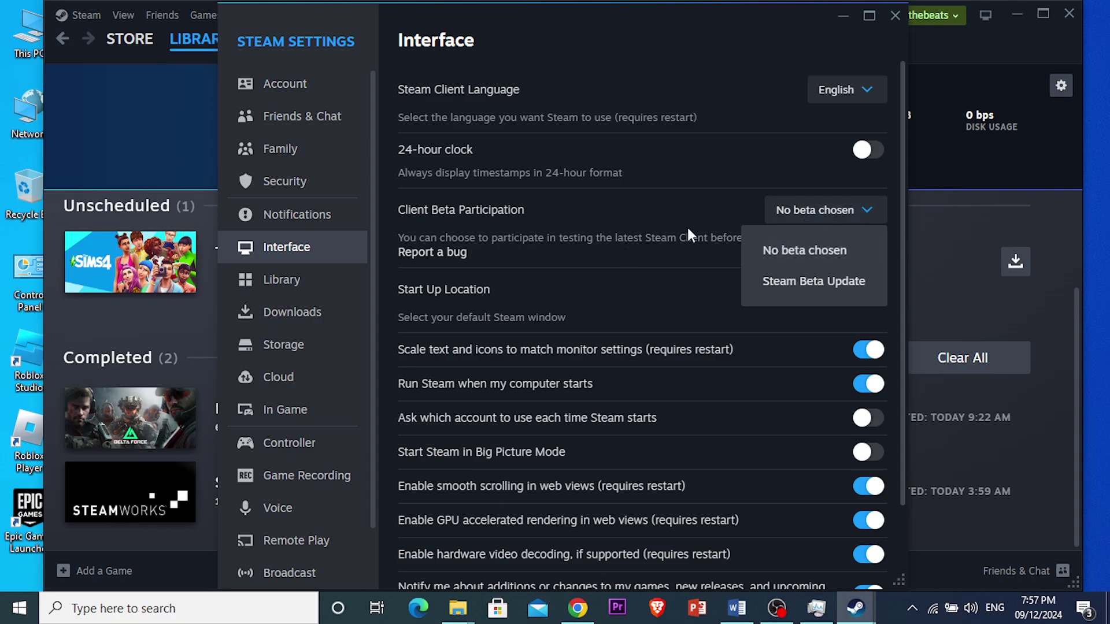
pyautogui.click(820, 218)
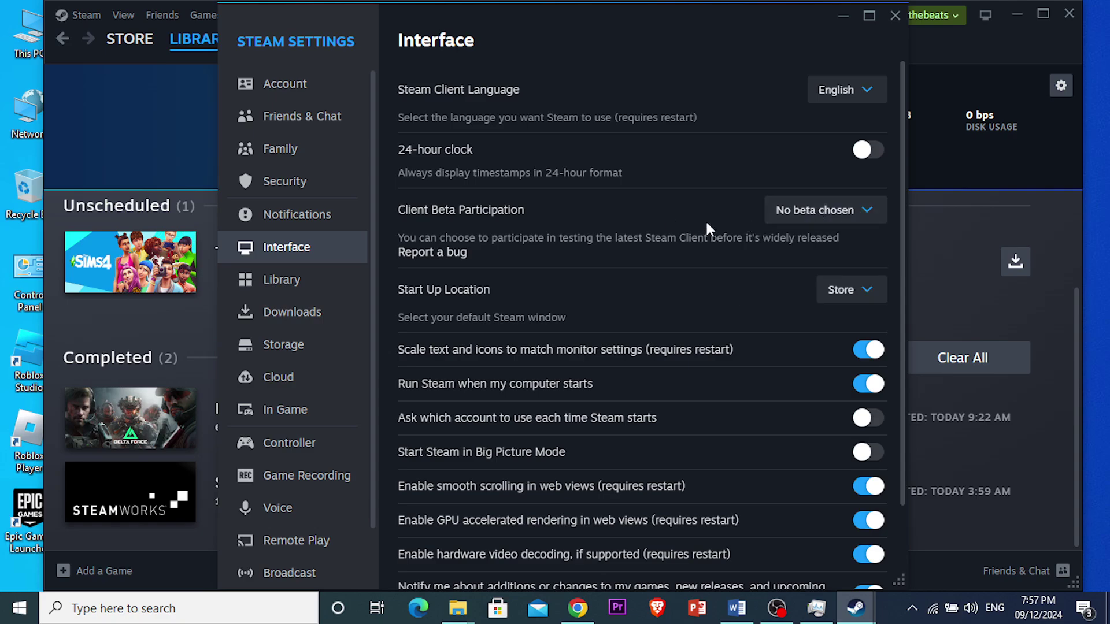
pyautogui.click(894, 17)
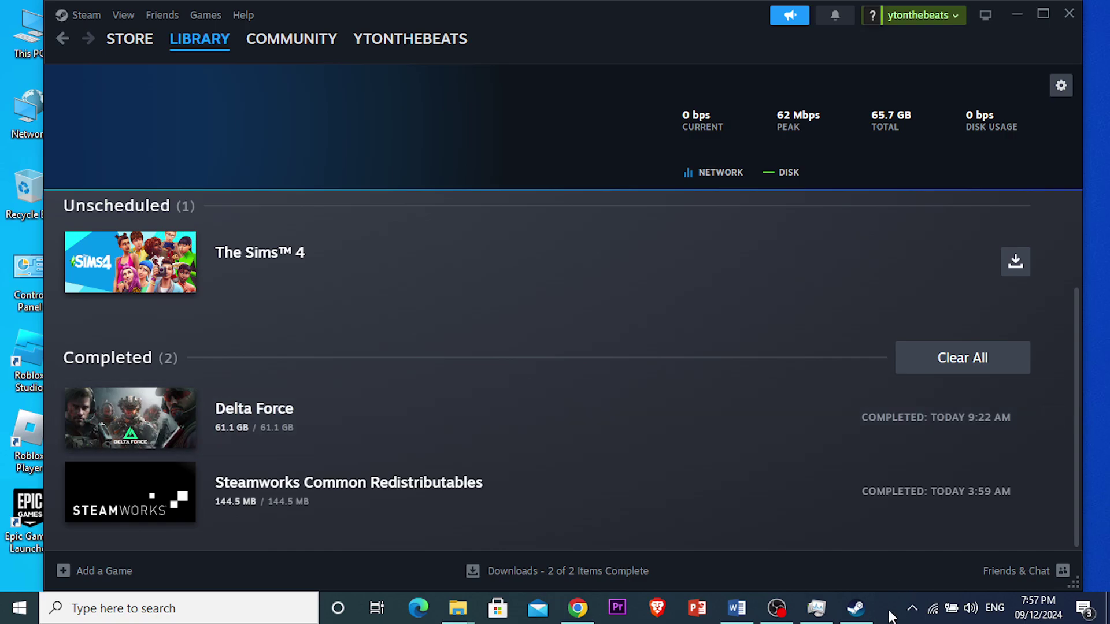
# - Close Steam and relaunch it from the desktop shortcut, returning to the Downloads page
pyautogui.click(1018, 14)
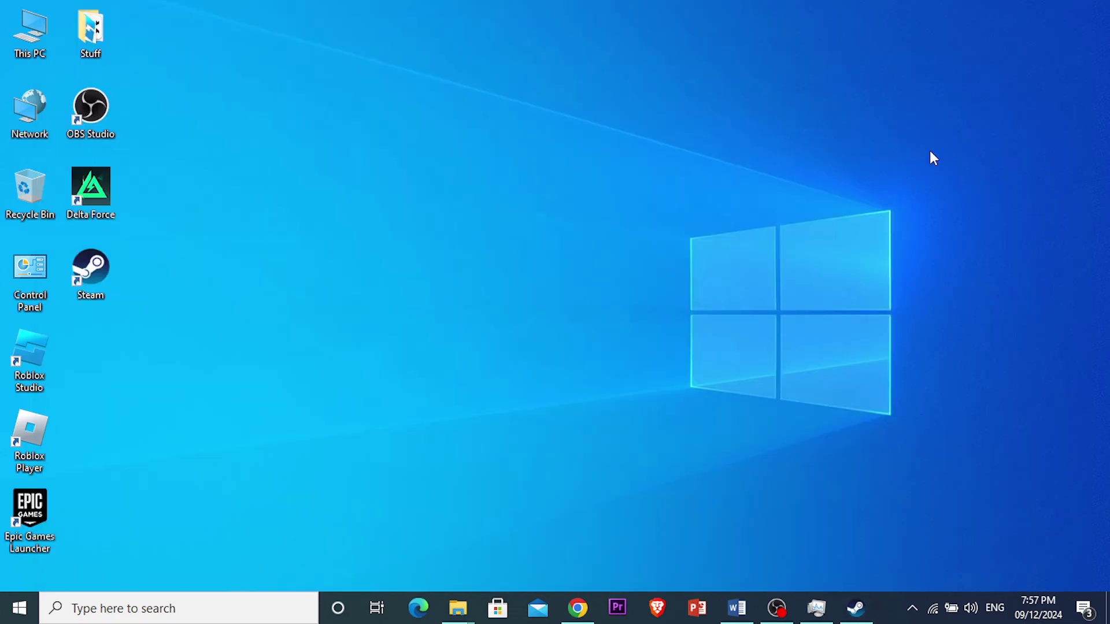
pyautogui.rightClick(88, 274)
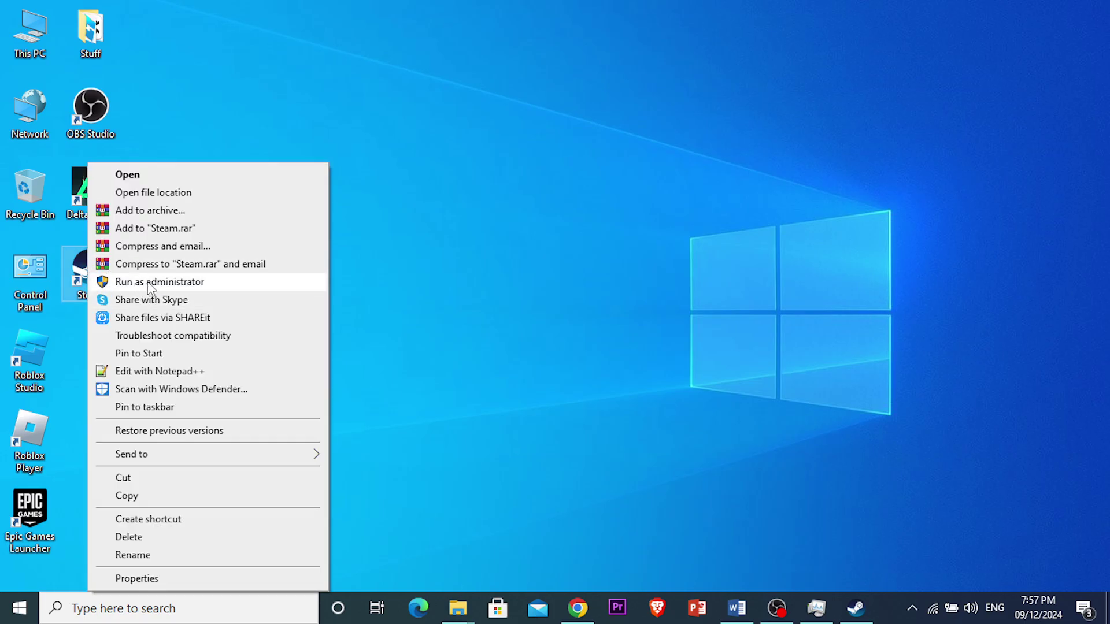
pyautogui.click(669, 361)
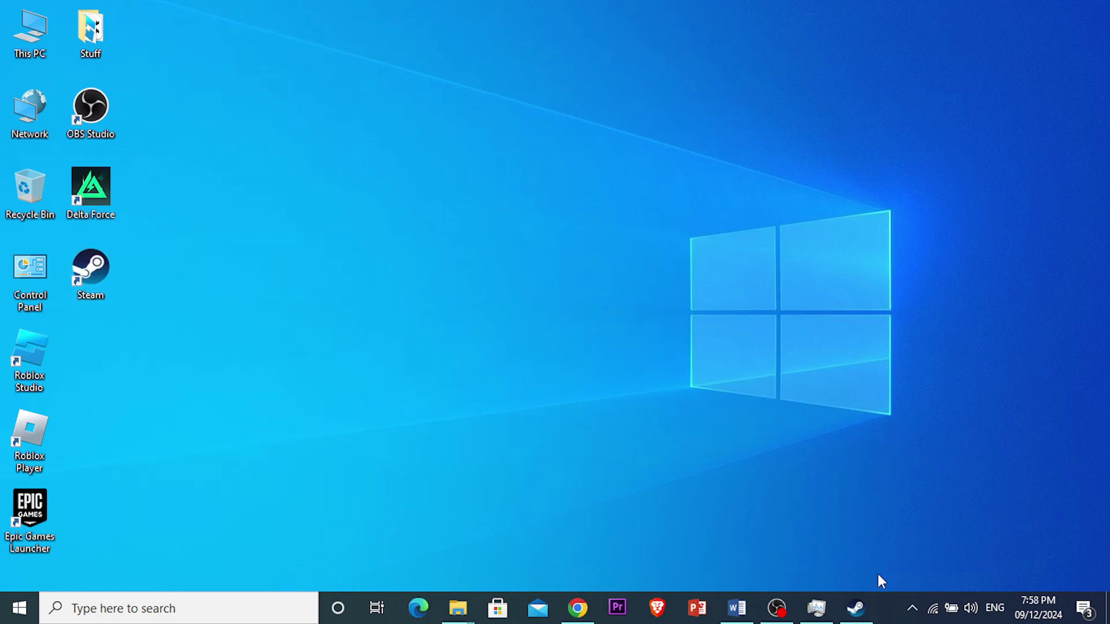
pyautogui.click(857, 608)
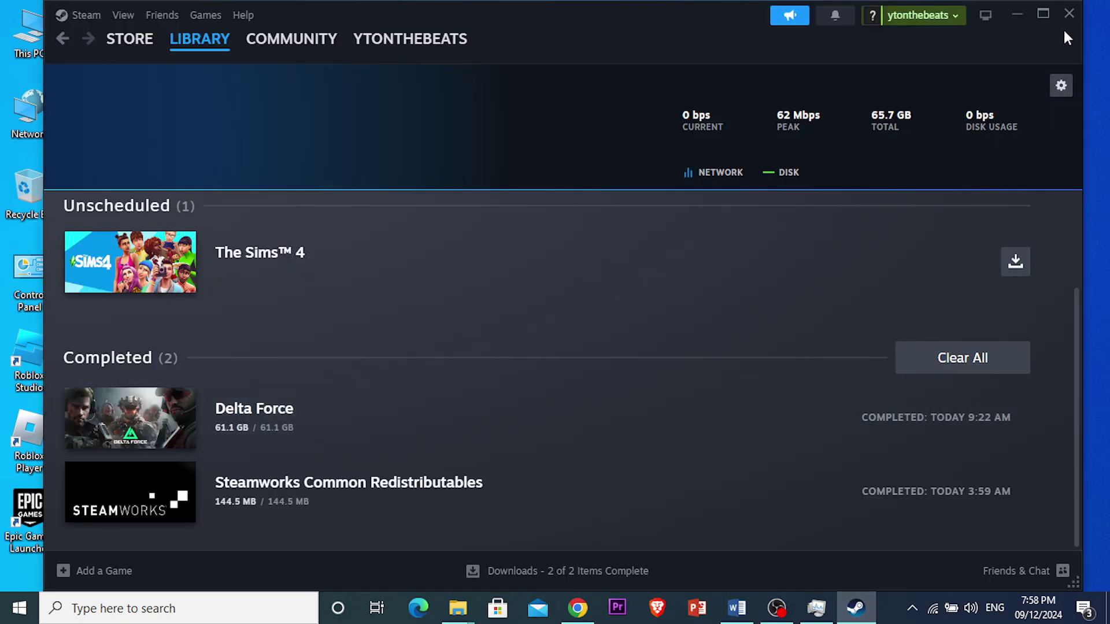
pyautogui.click(1067, 15)
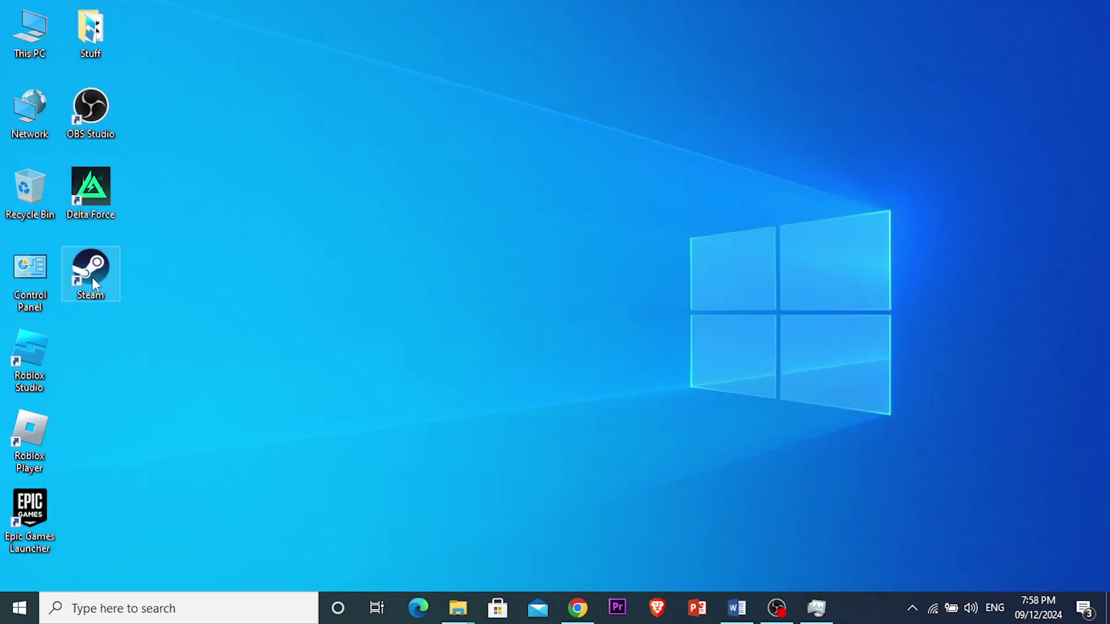
pyautogui.doubleClick(95, 275)
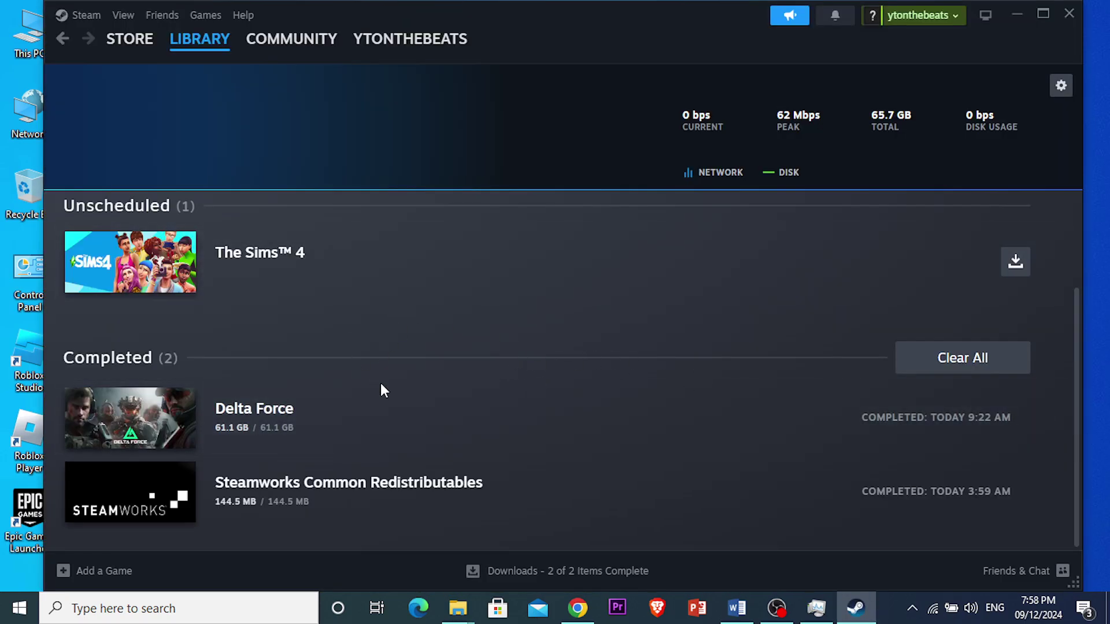
# - End the Steam Client WebHelper process in Task Manager, then minimize Task Manager
pyautogui.rightClick(3, 619)
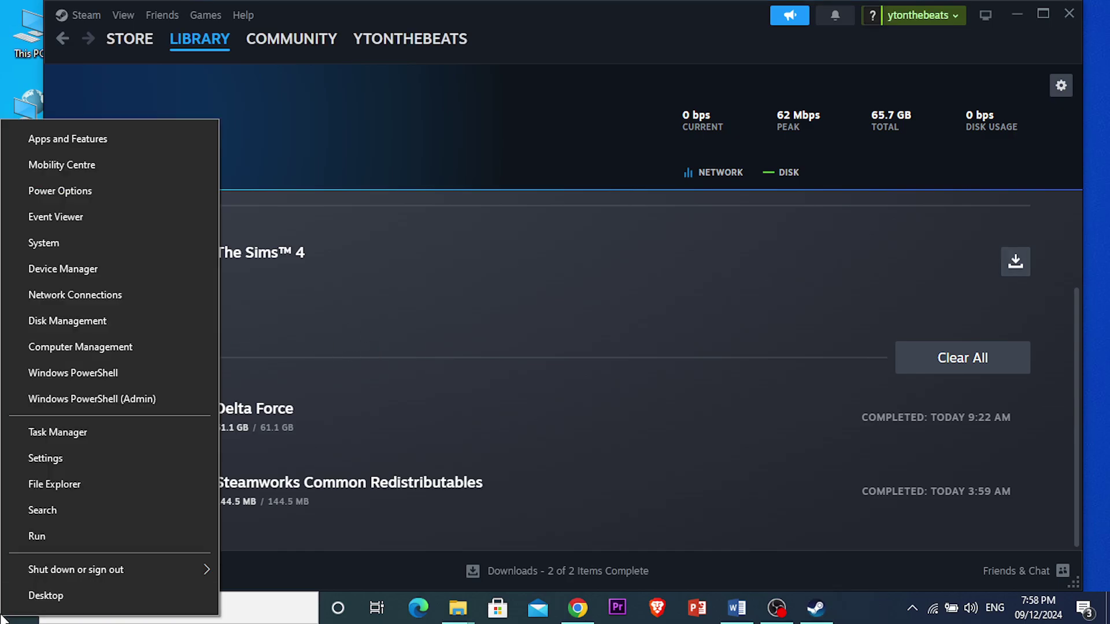
pyautogui.click(54, 435)
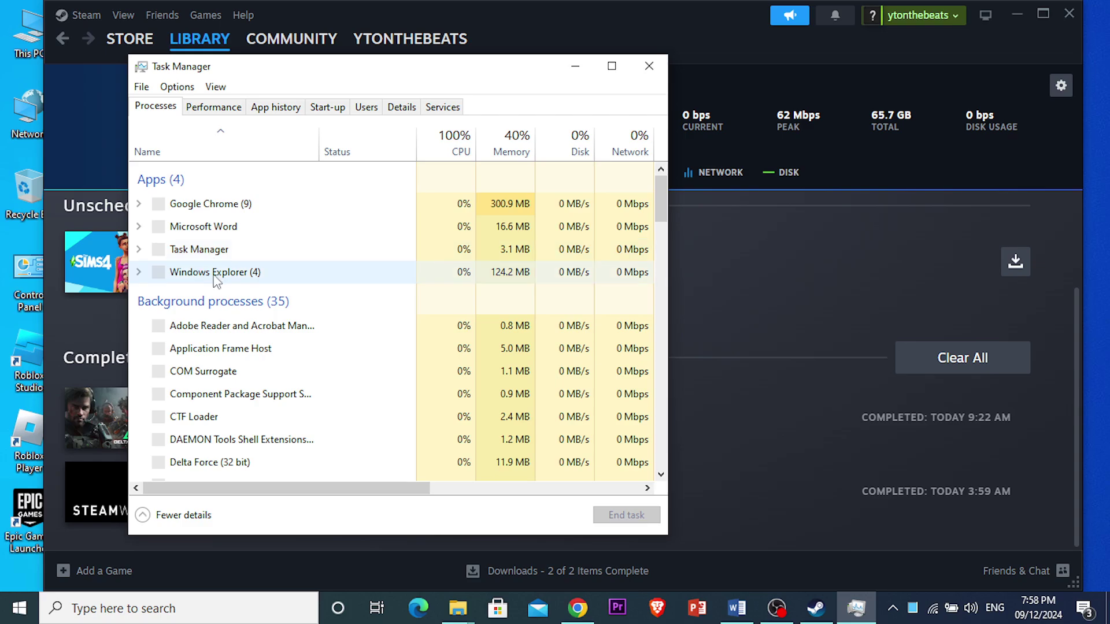
pyautogui.click(230, 273)
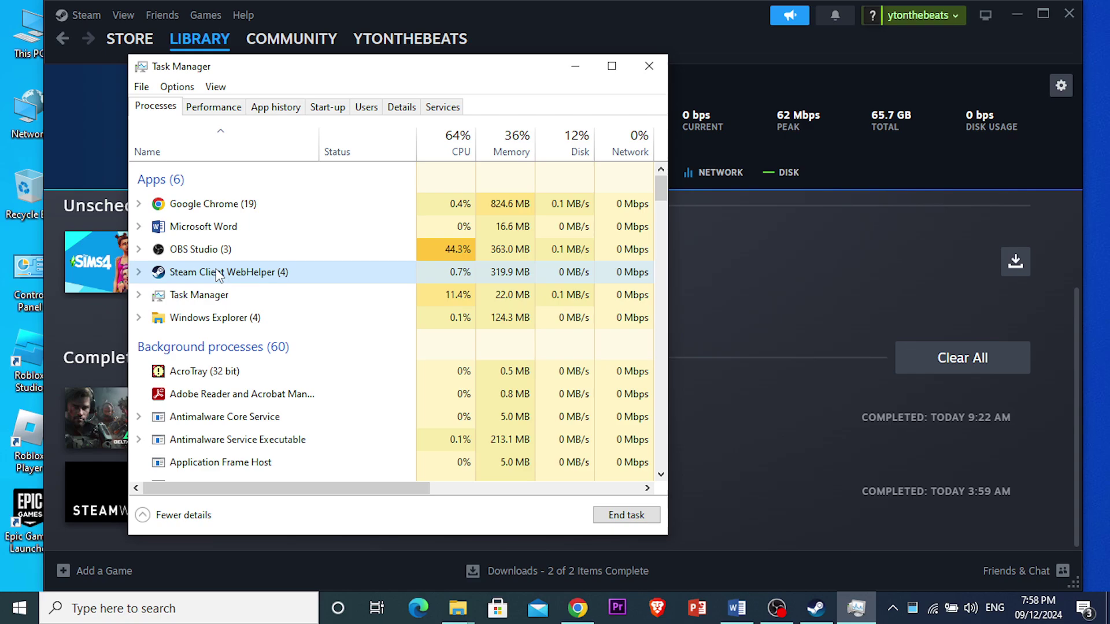
pyautogui.click(625, 515)
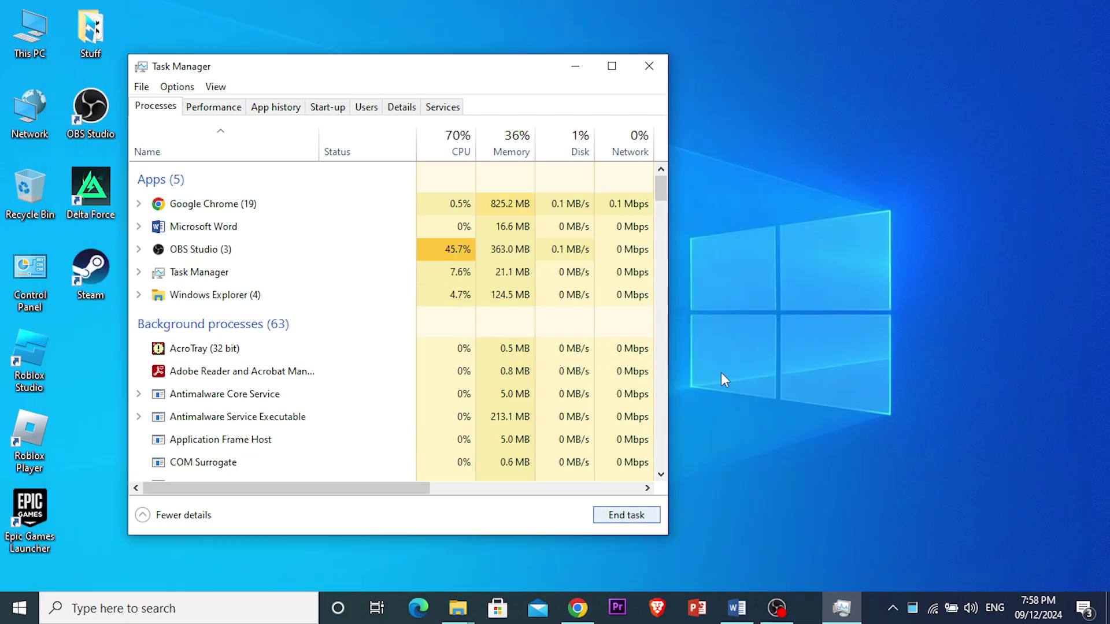
pyautogui.click(574, 68)
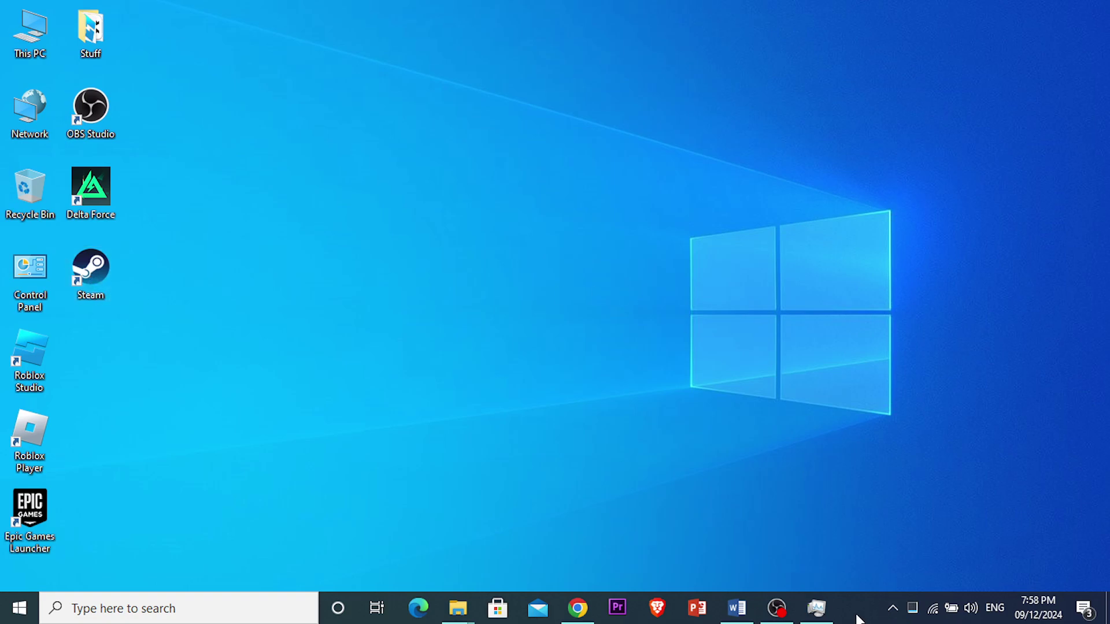
pyautogui.doubleClick(90, 272)
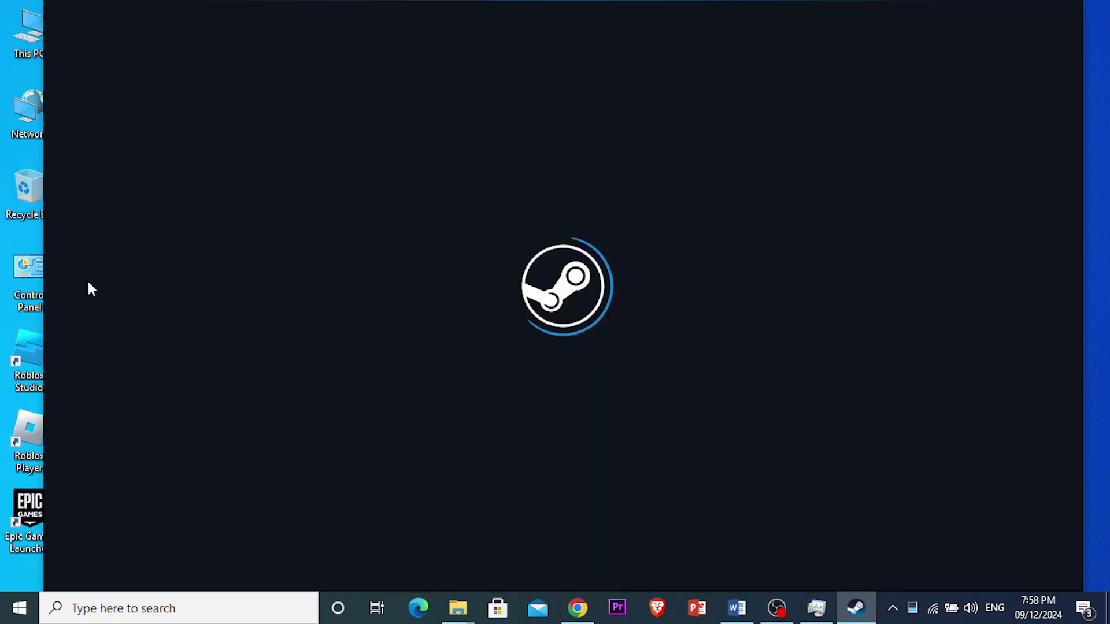
pyautogui.hotkey('shift', 'F10')
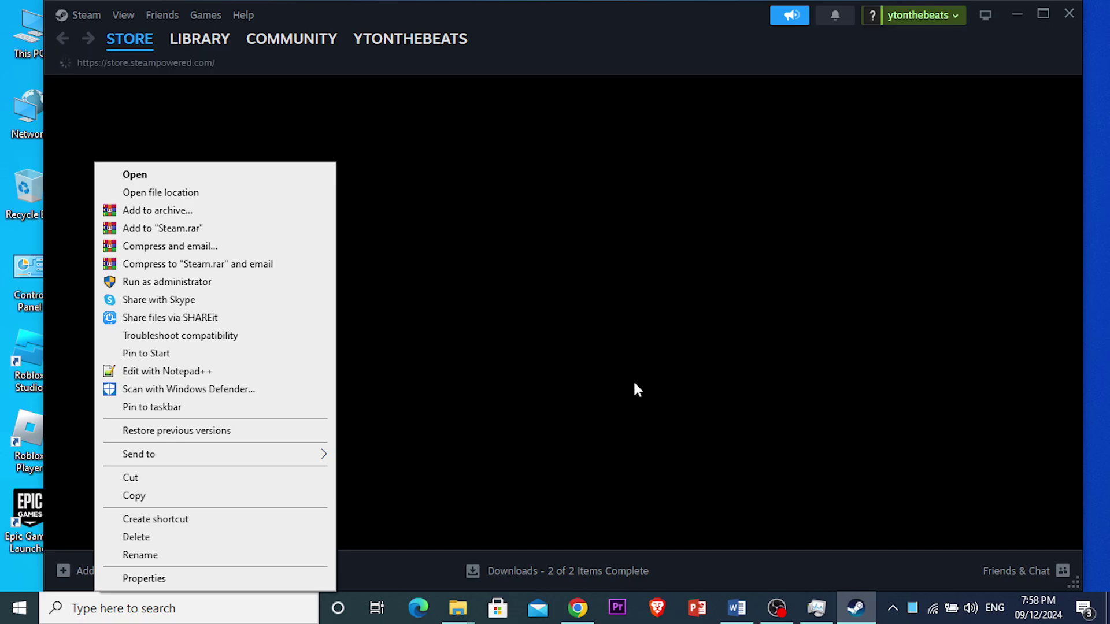
pyautogui.click(269, 193)
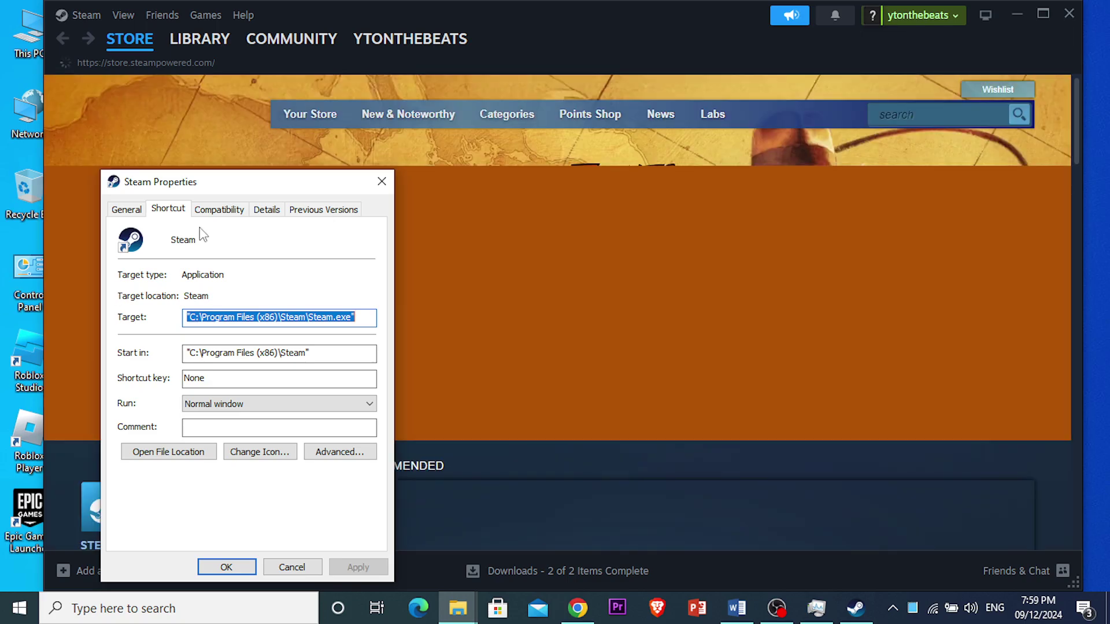
pyautogui.click(267, 210)
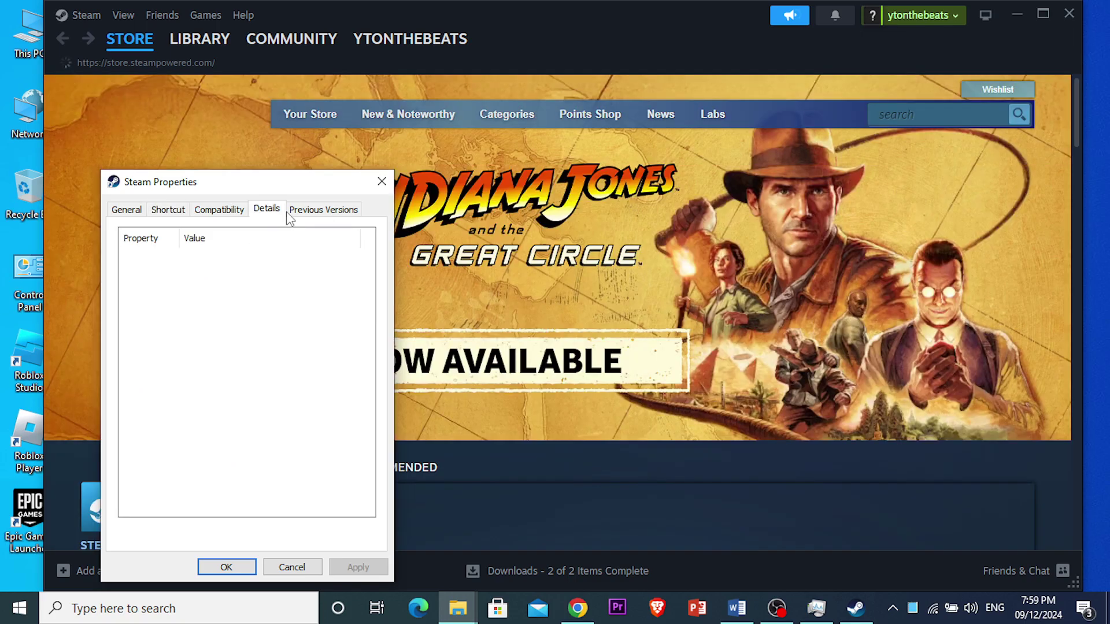
pyautogui.click(300, 210)
pyautogui.click(203, 211)
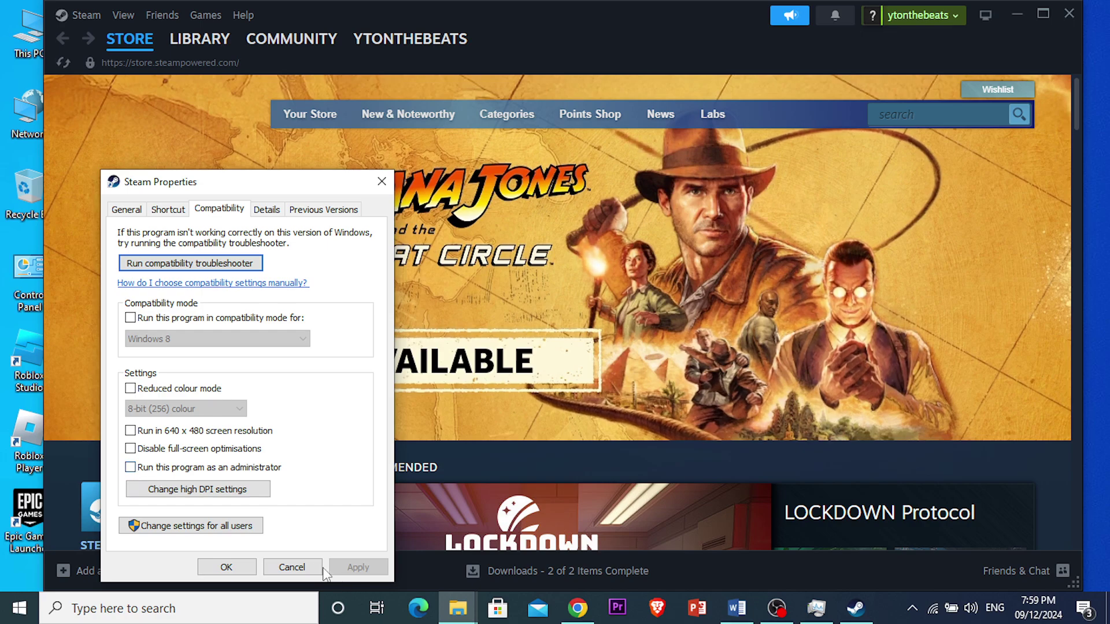
pyautogui.click(130, 467)
pyautogui.click(351, 569)
pyautogui.click(130, 467)
pyautogui.click(381, 182)
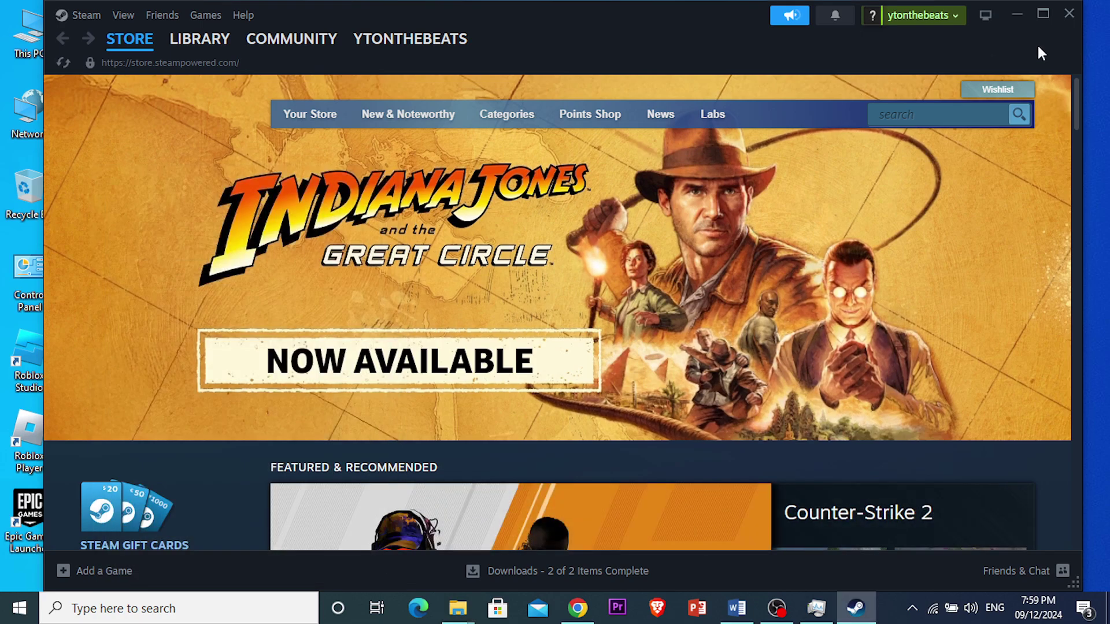
pyautogui.click(1069, 14)
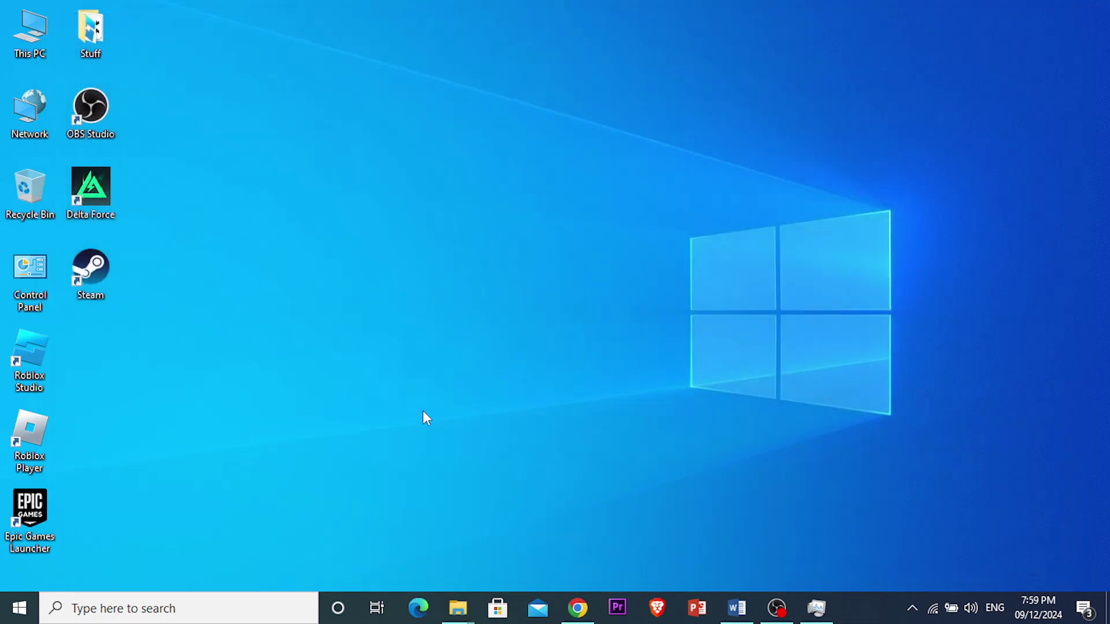
pyautogui.click(133, 609)
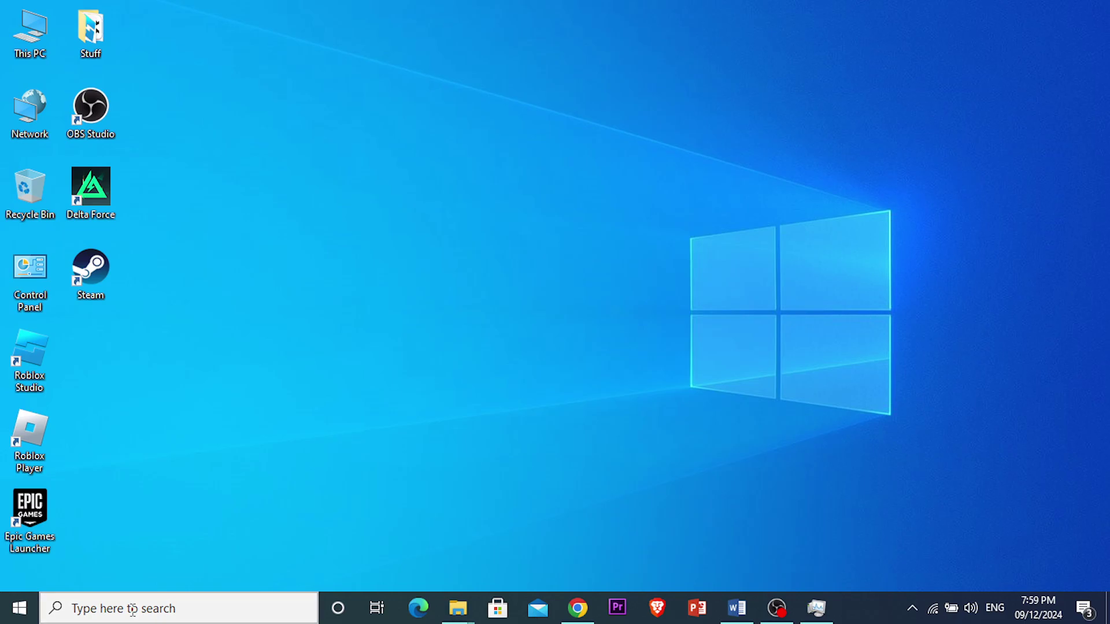
pyautogui.write('firwal')
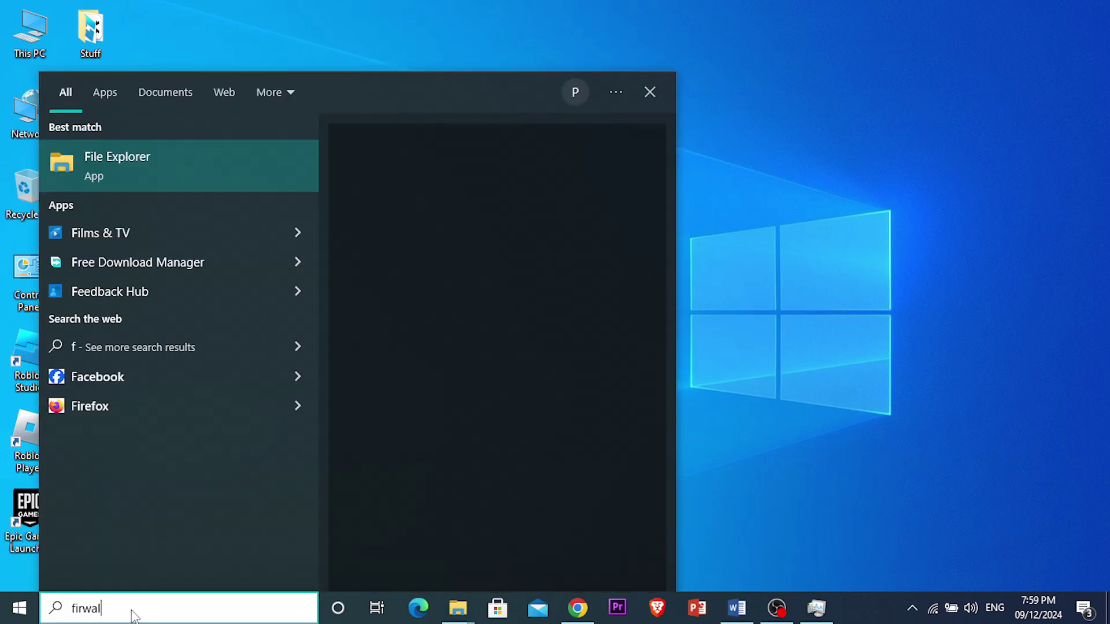
pyautogui.press('BackSpace')
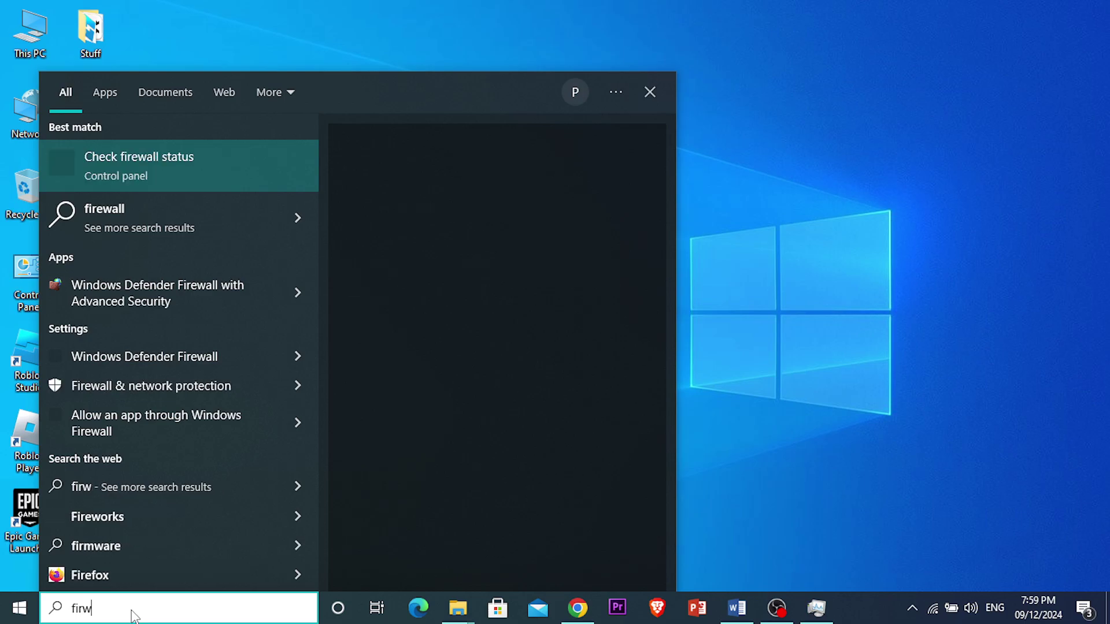
pyautogui.write('e')
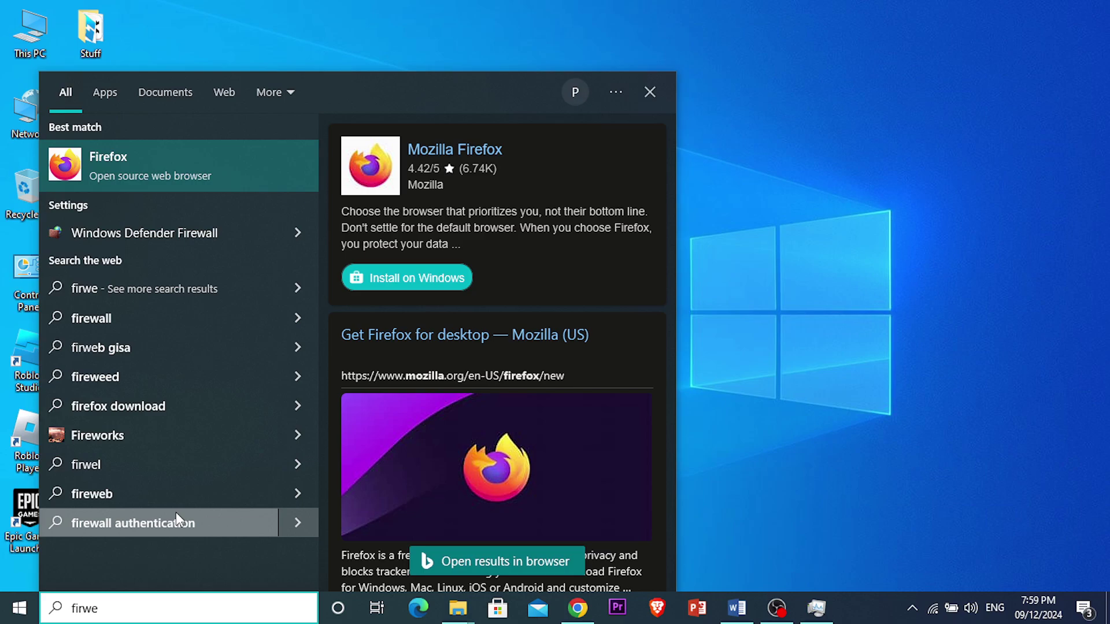
pyautogui.press('BackSpace')
pyautogui.press('BackSpace')
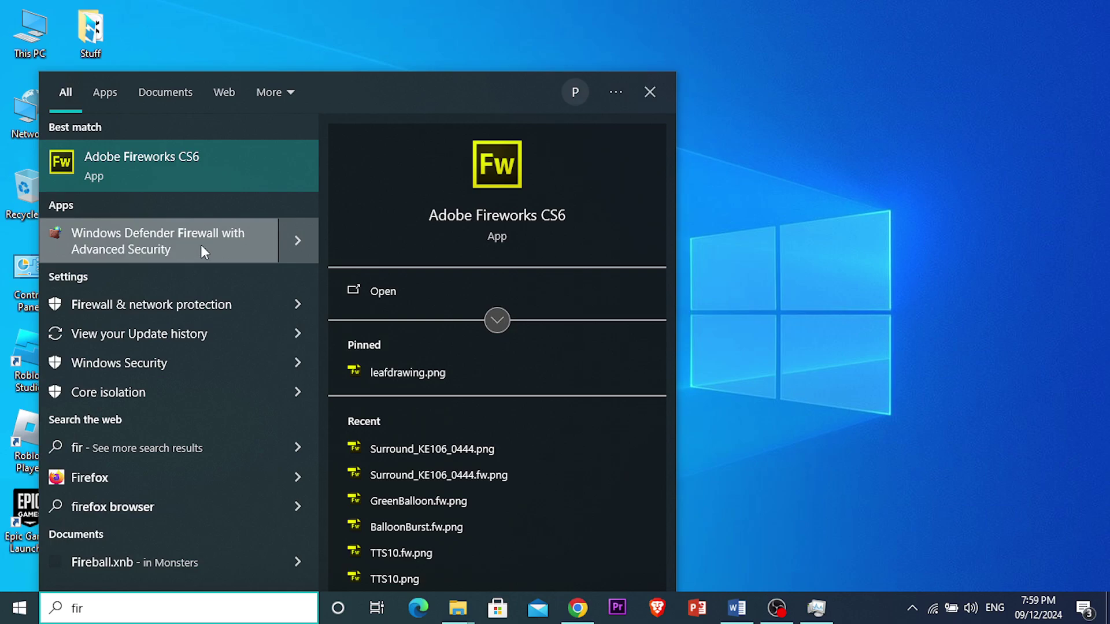
pyautogui.click(457, 300)
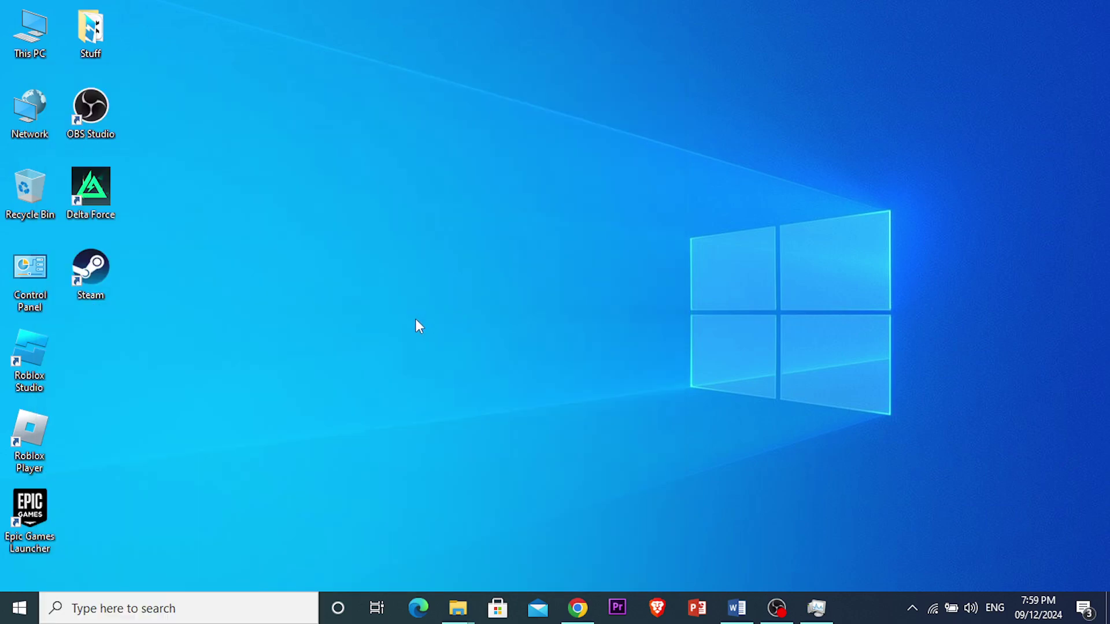